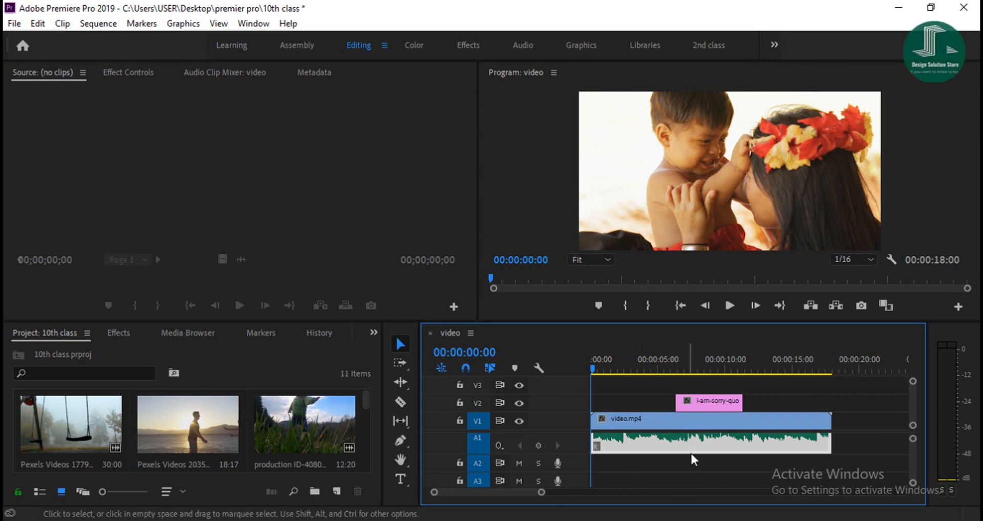
- Play the opening seconds of the sequence to preview the video.mp4 clip with its audio
left_click(682, 416)
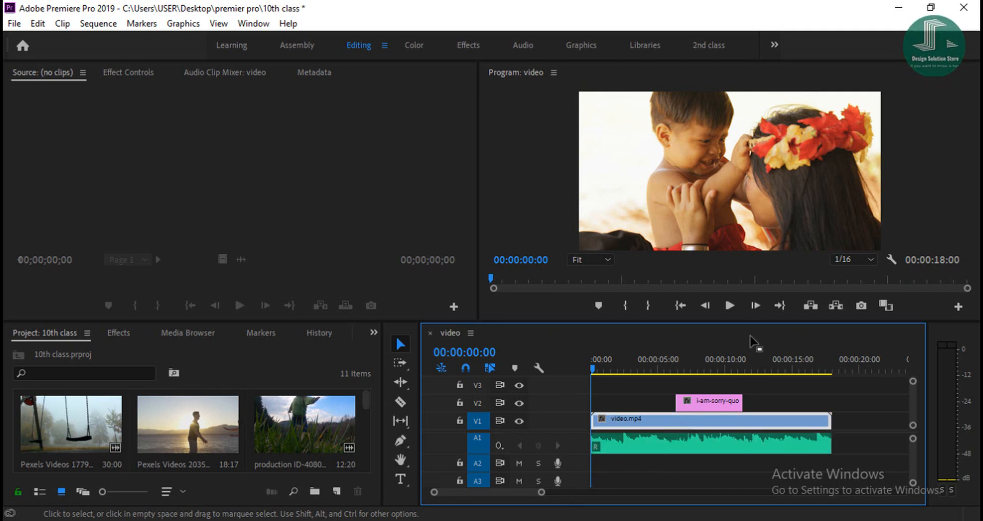
left_click(733, 306)
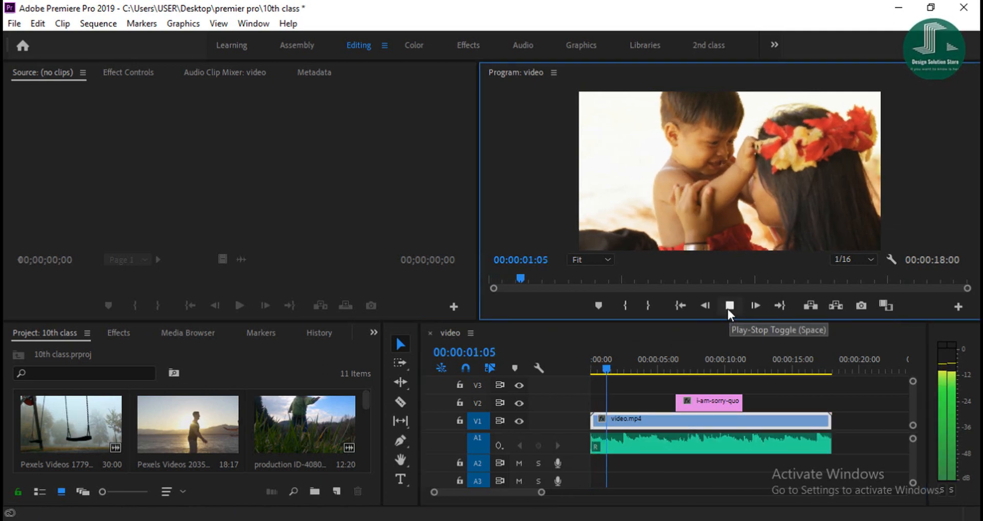
left_click(729, 307)
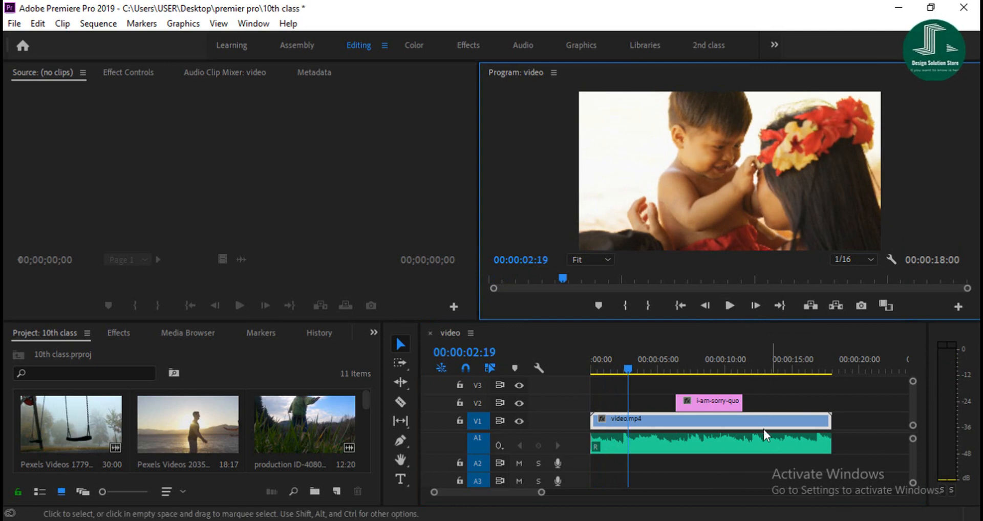
left_click(754, 415)
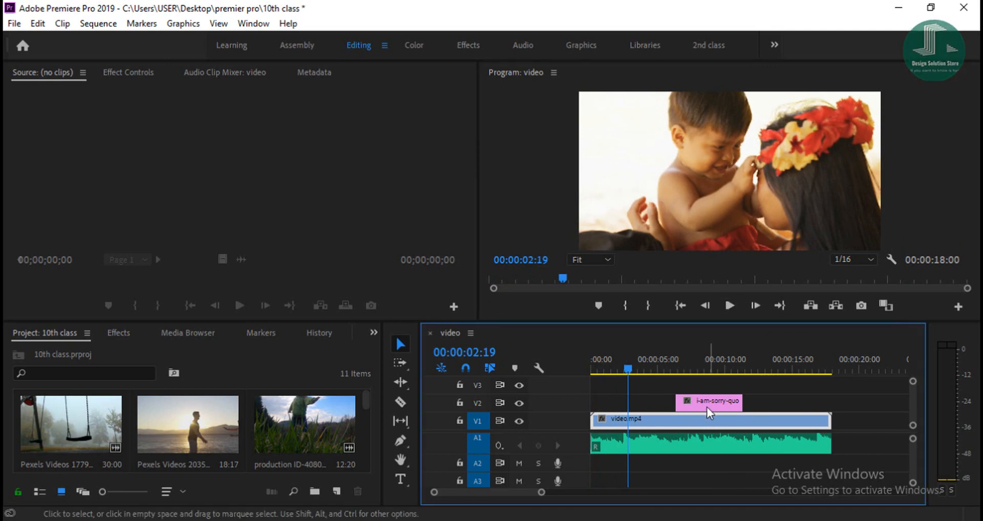
- Move the audio clip on A1 so that it starts where the video clip on V1 ends
left_click_drag(740, 446, 919, 439)
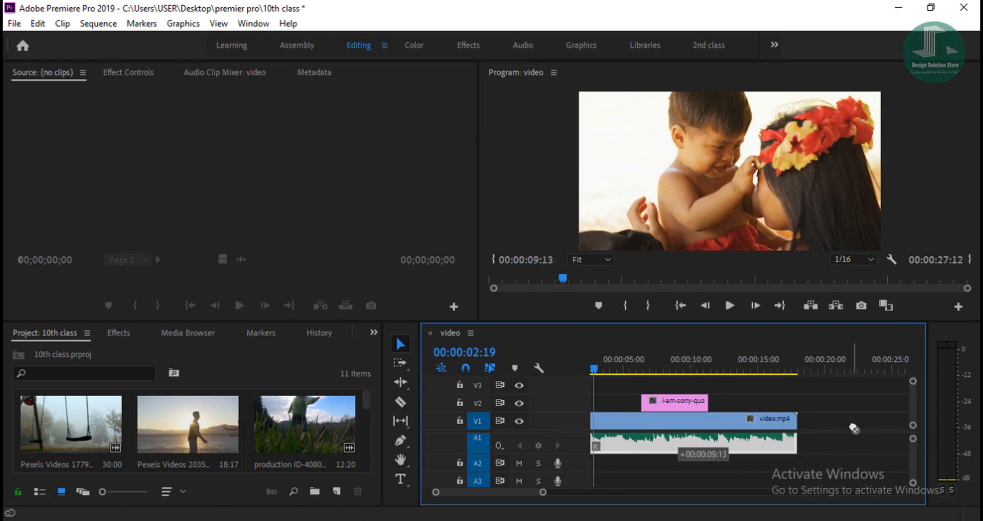
left_click_drag(667, 457, 909, 443)
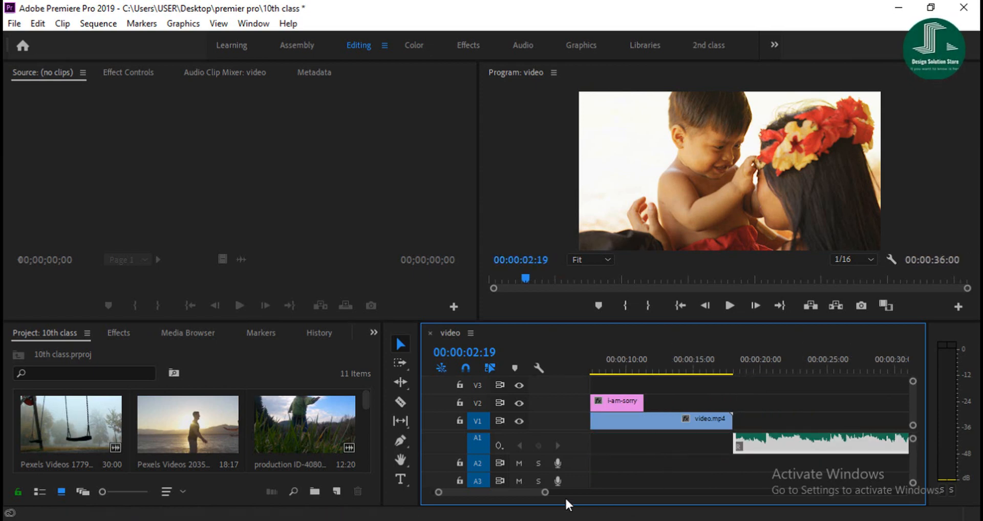
left_click_drag(530, 497, 512, 496)
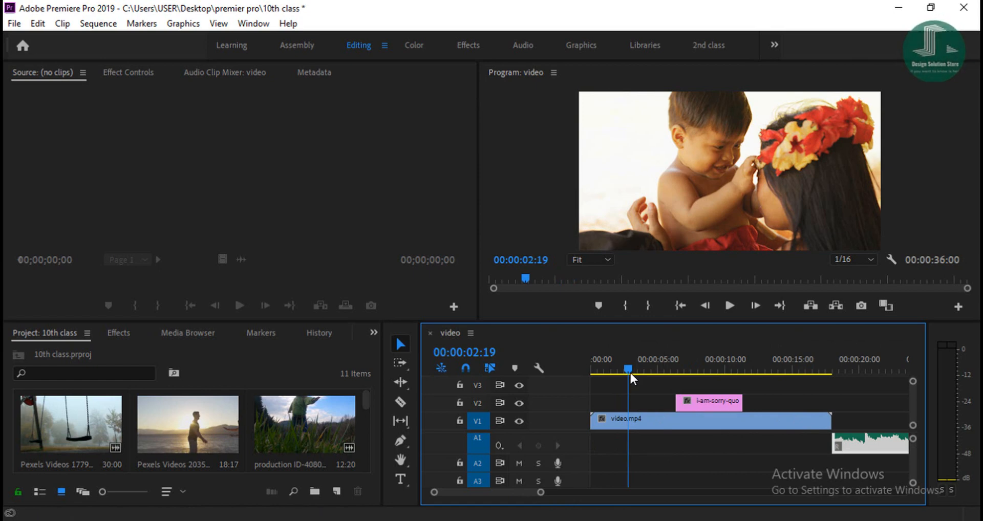
- Move the V2 image clip to end with the video, and split the V1 clip just after the playhead at 00:00:09:05
left_click_drag(705, 396, 795, 403)
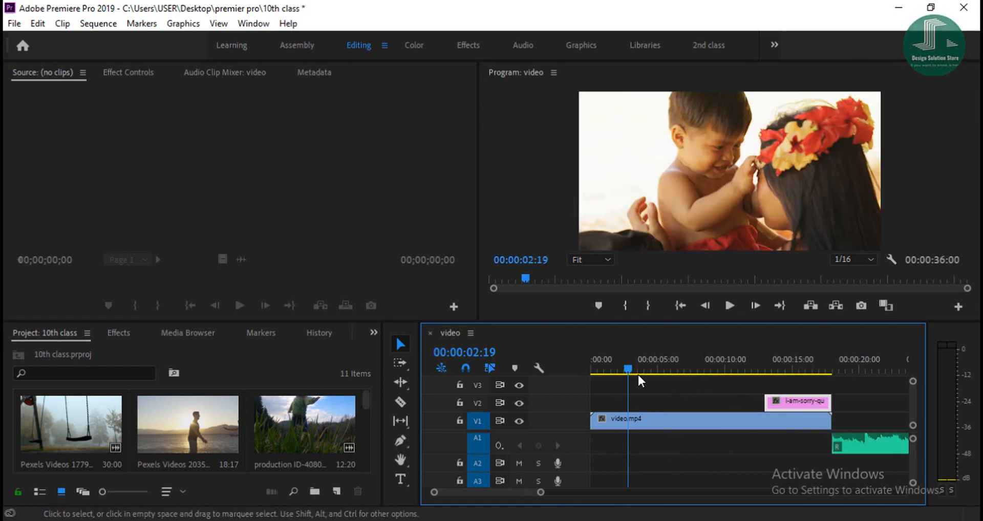
left_click_drag(629, 371, 714, 371)
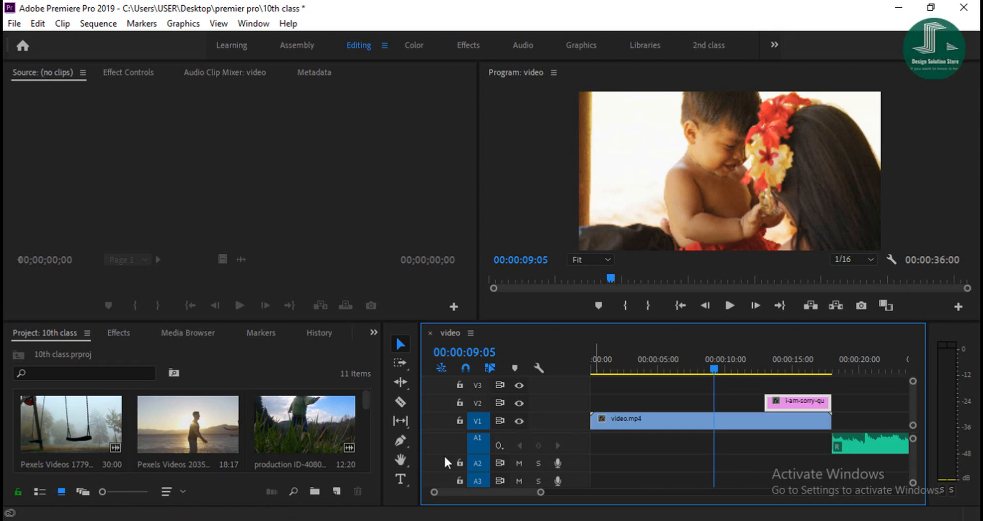
left_click(400, 402)
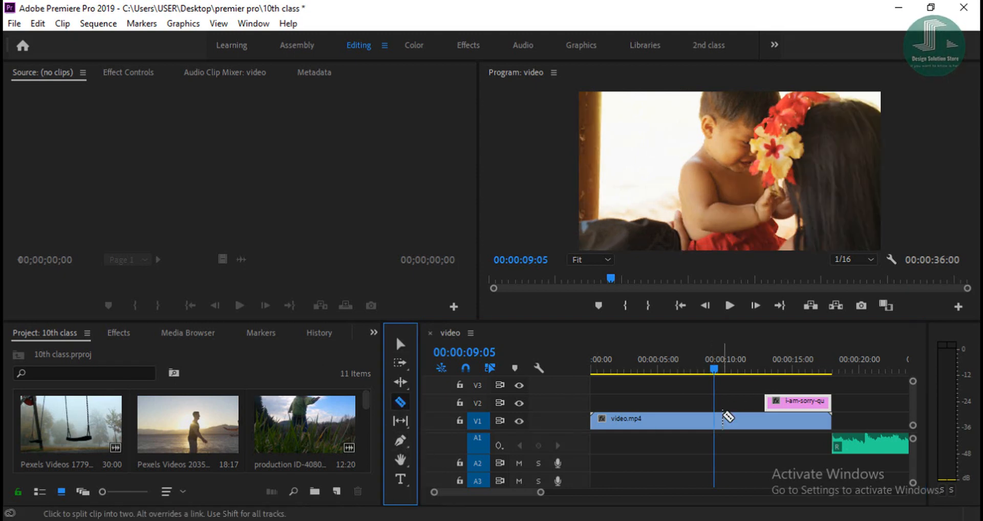
left_click(720, 419)
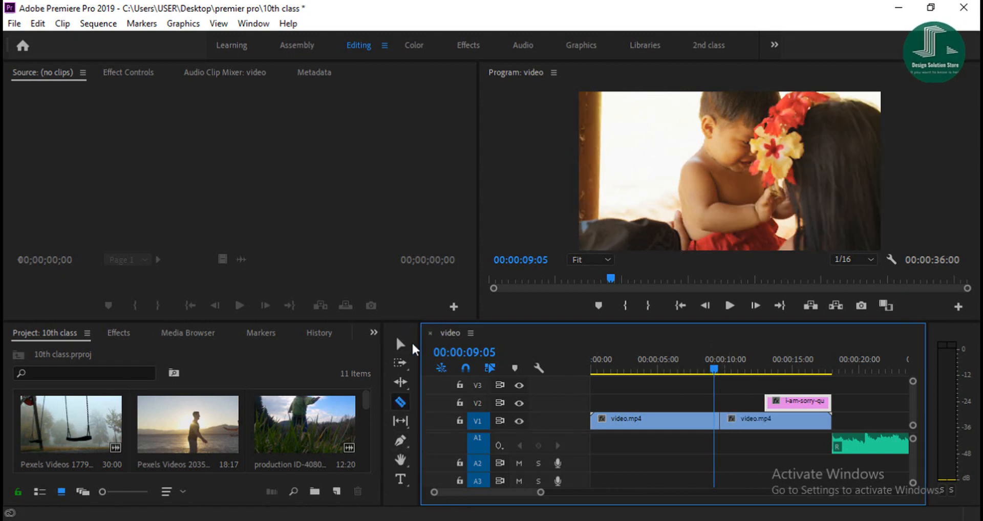
left_click(402, 343)
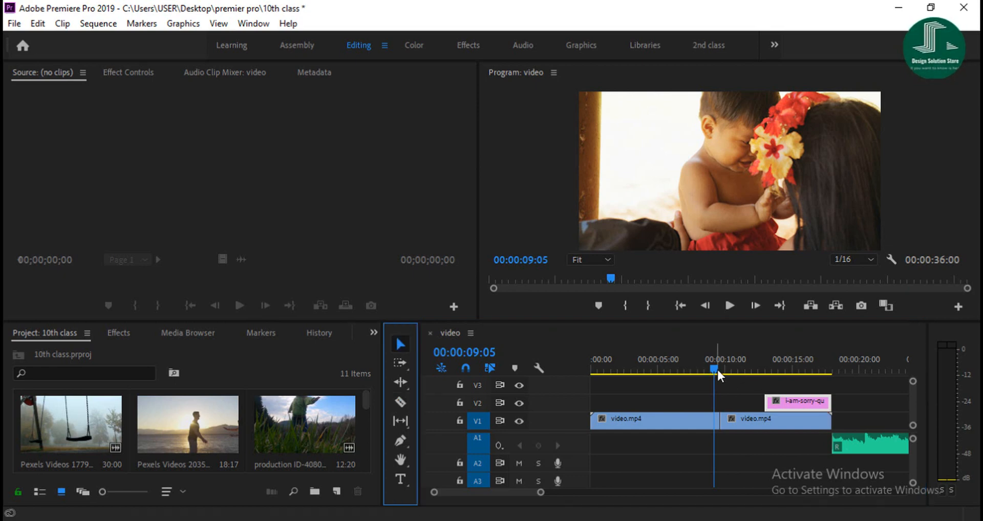
- Move the audio clip back to the start of the sequence and trim its end to the cut in the video
left_click_drag(717, 368, 702, 369)
left_click_drag(857, 443, 617, 453)
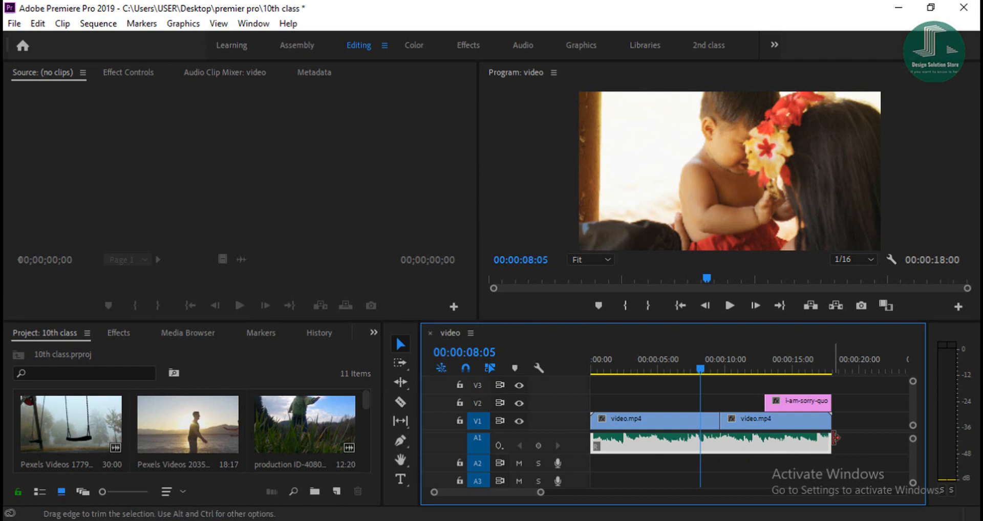
left_click_drag(829, 443, 719, 445)
left_click(651, 443)
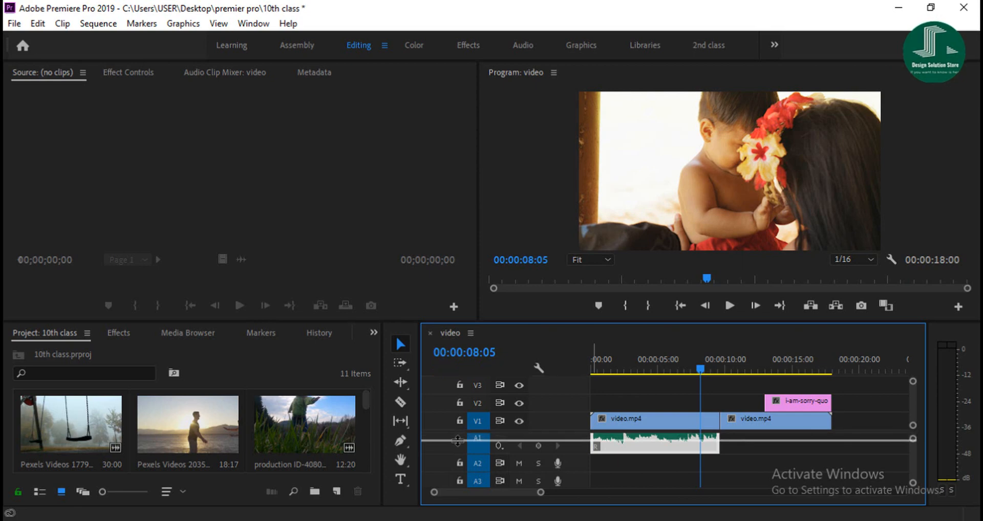
- Shift the divider between the video and audio tracks and increase the height of the A1 track
left_click_drag(457, 435, 457, 444)
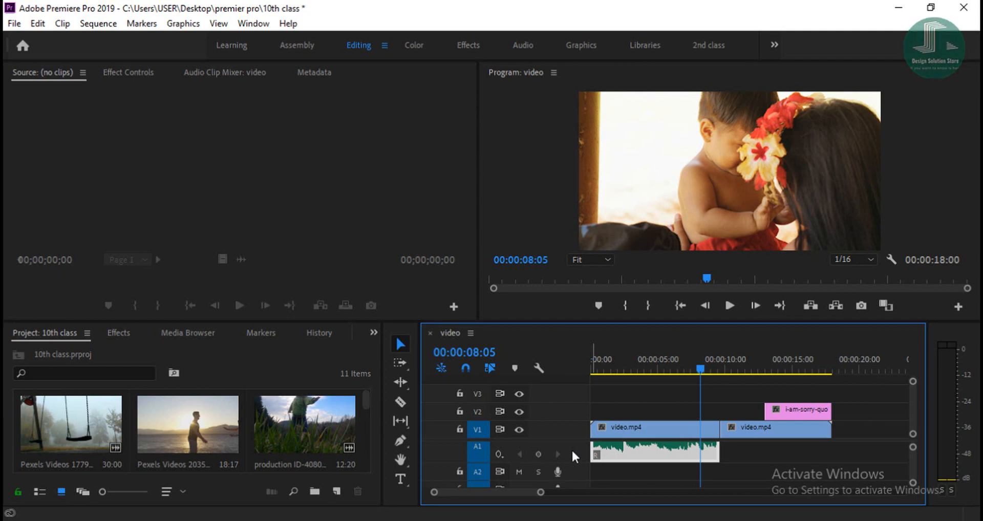
scroll(571, 449, "down", 2)
scroll(572, 448, "up", 2)
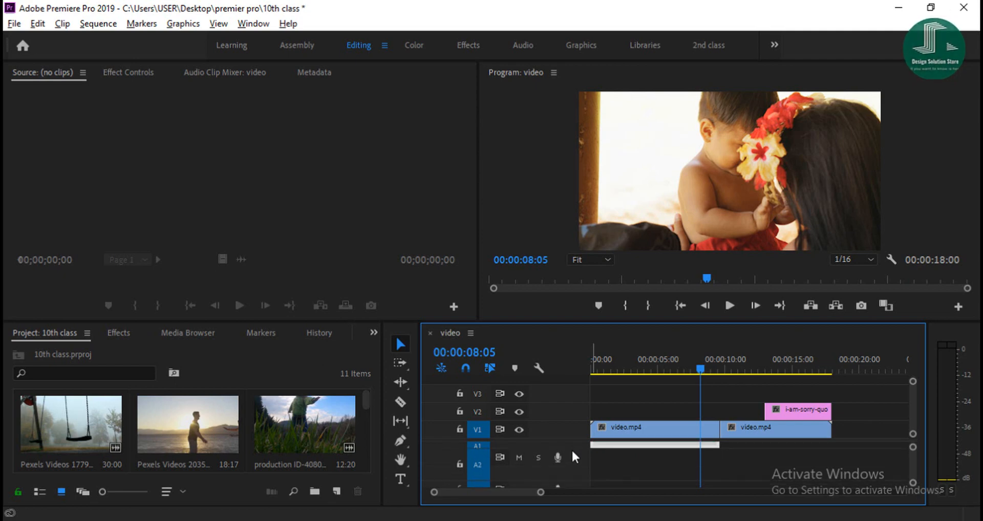
scroll(576, 447, "up", 3)
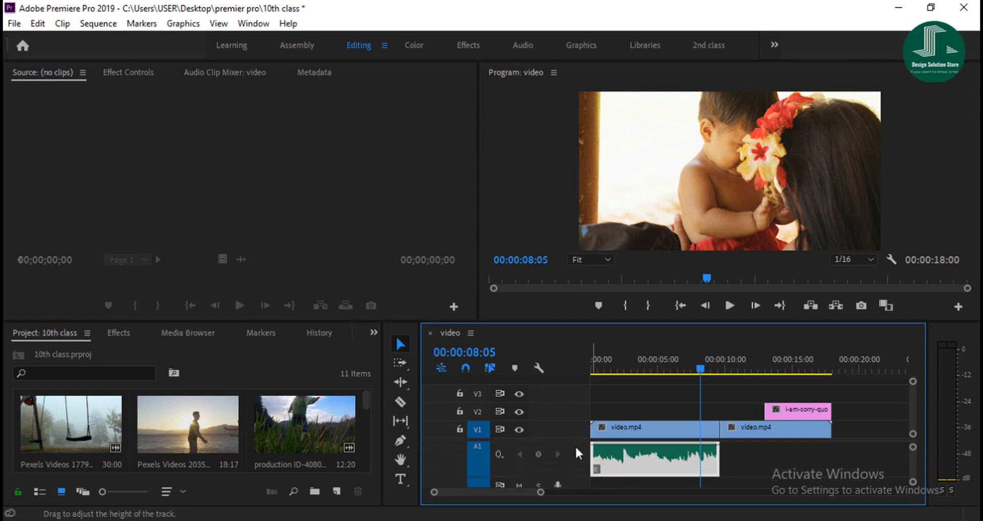
scroll(576, 454, "up", 4)
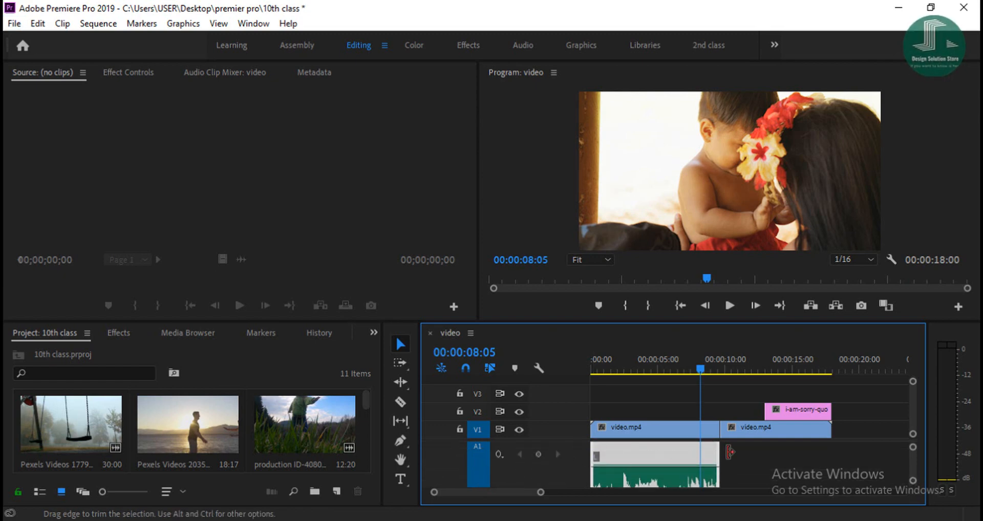
scroll(774, 463, "down", 5)
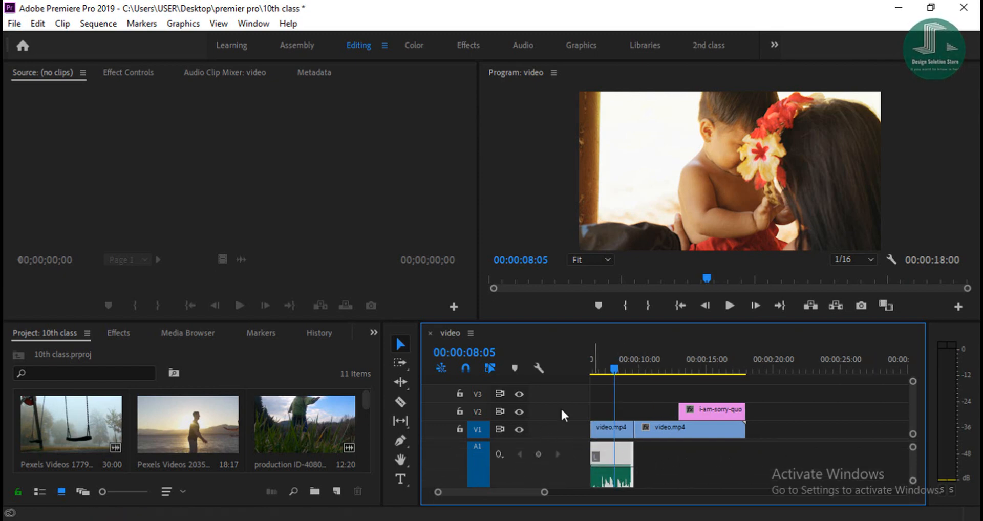
scroll(563, 415, "down", 2)
scroll(561, 415, "up", 4)
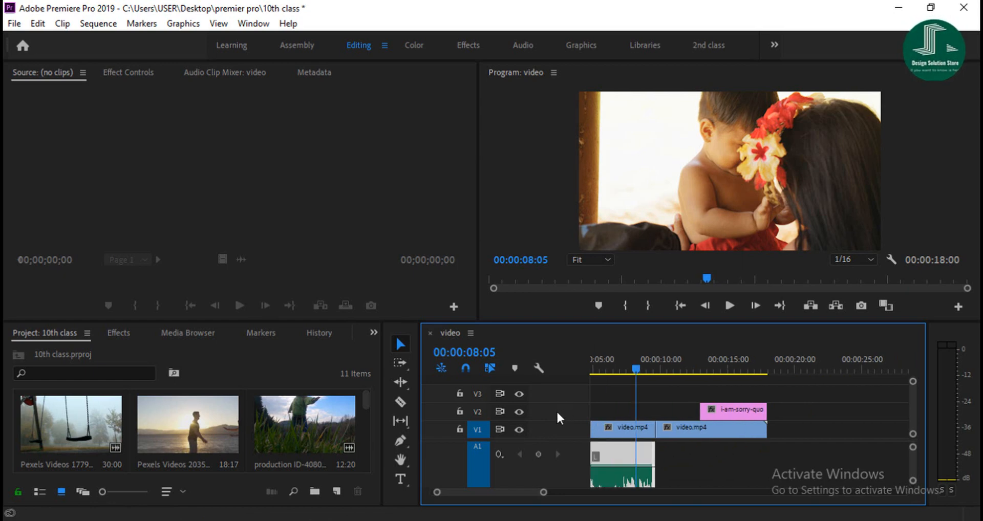
left_click_drag(528, 493, 510, 491)
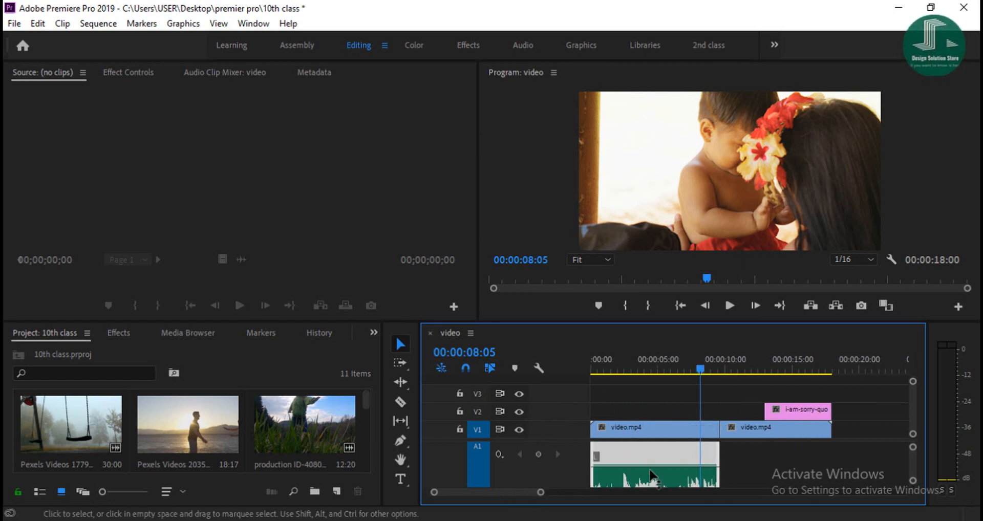
scroll(646, 466, "down", 2)
scroll(622, 469, "up", 2)
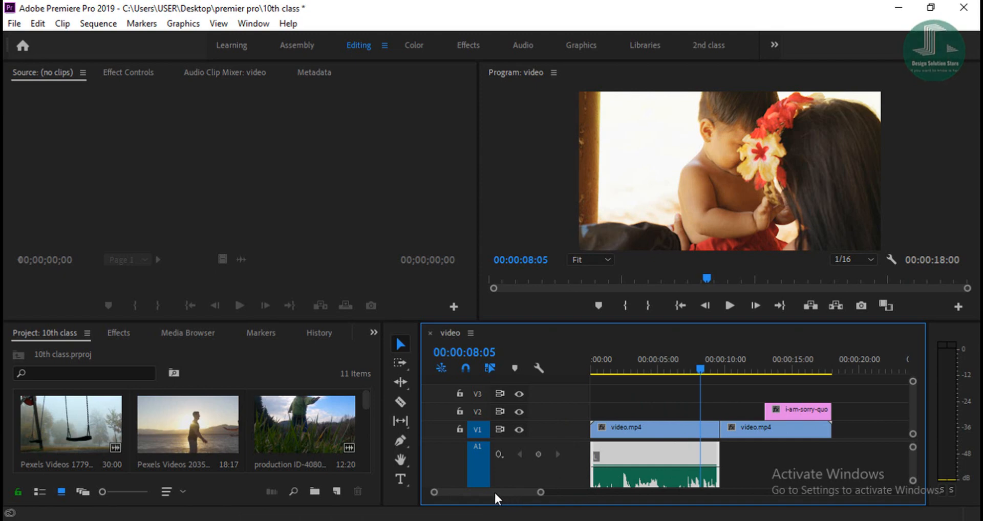
- Enlarge the timeline area and make the A1 track taller so both waveform channels and the volume line are accessible
left_click_drag(584, 323, 587, 293)
scroll(635, 380, "down", 2)
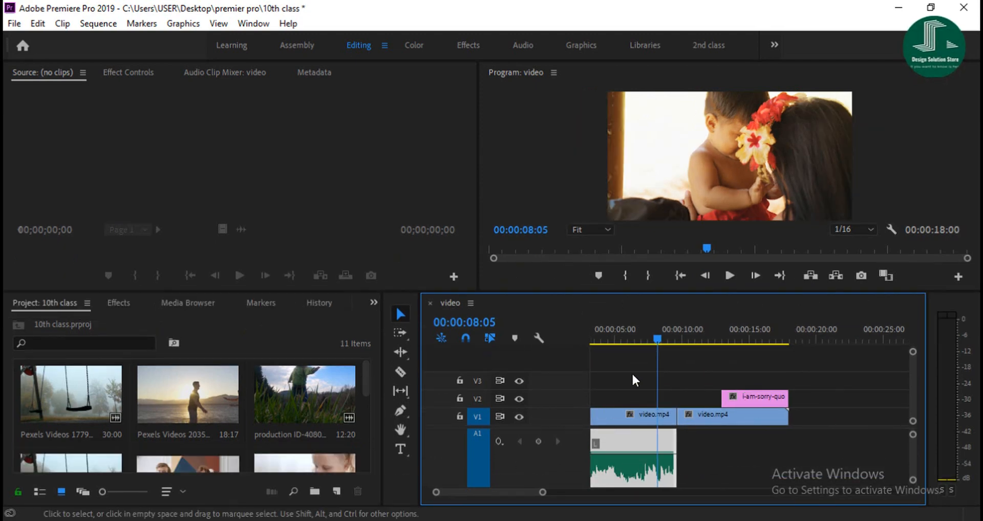
scroll(568, 401, "up", 2)
scroll(560, 408, "down", 2)
scroll(553, 404, "up", 2)
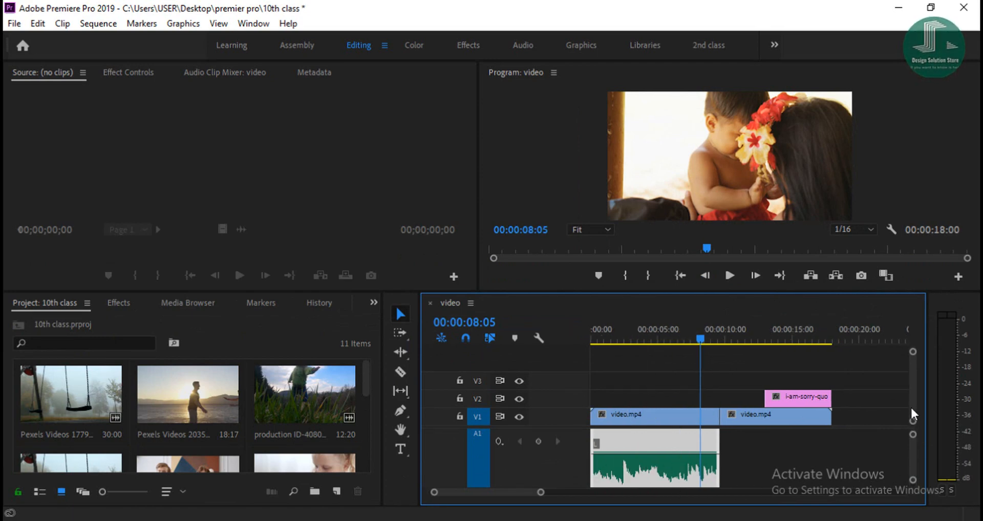
mouse_move(913, 457)
left_mouse_down()
mouse_move(913, 465)
mouse_move(913, 455)
left_mouse_up()
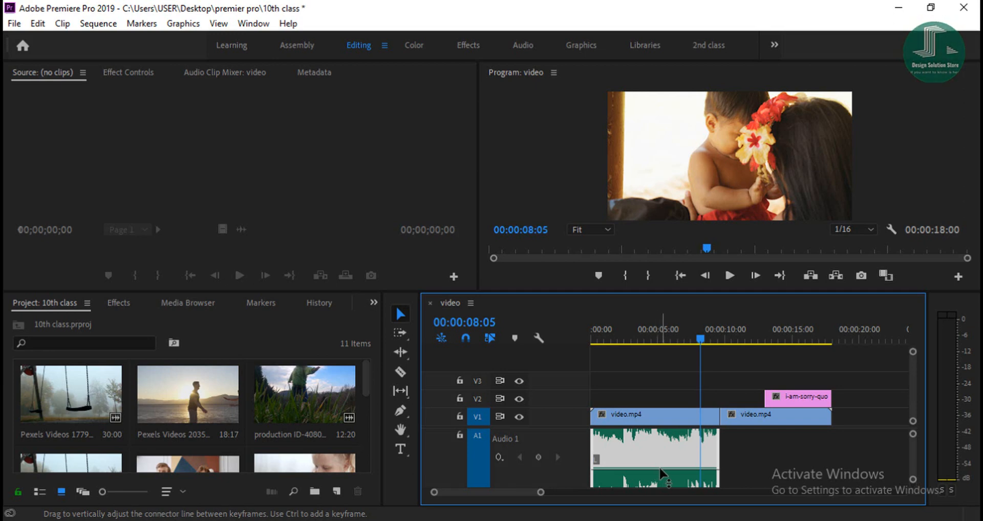
- Raise the audio clip's volume line, play the section, and return the playhead to 00:00:07:14
left_click_drag(663, 474, 661, 448)
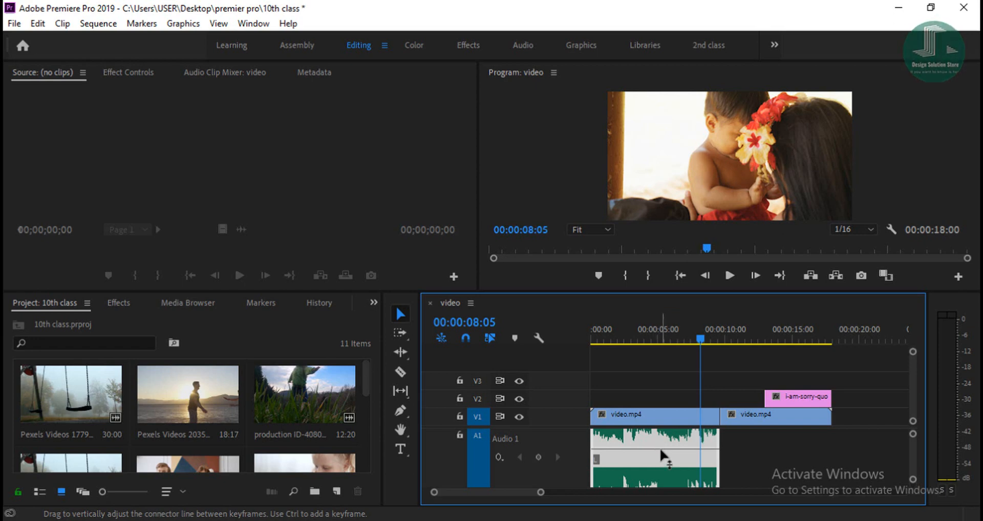
left_click(730, 276)
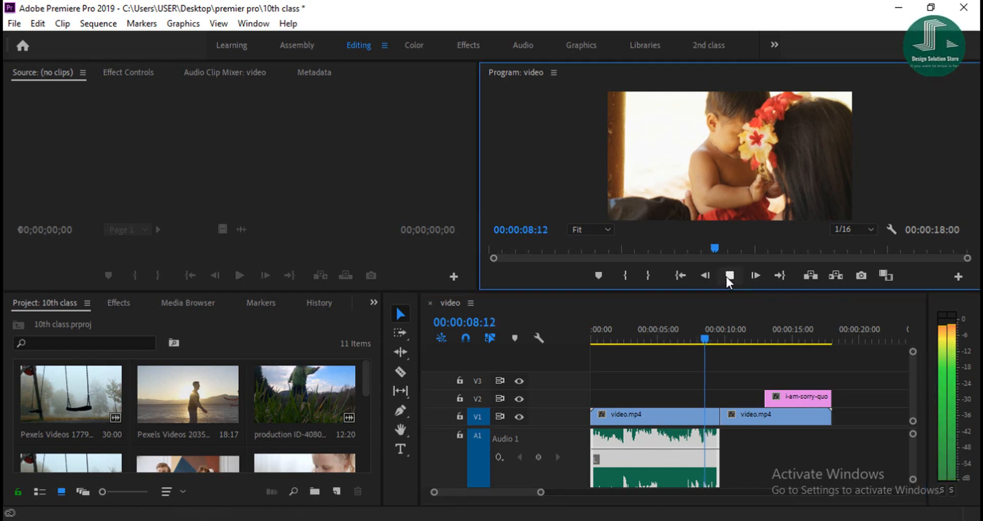
left_click(729, 276)
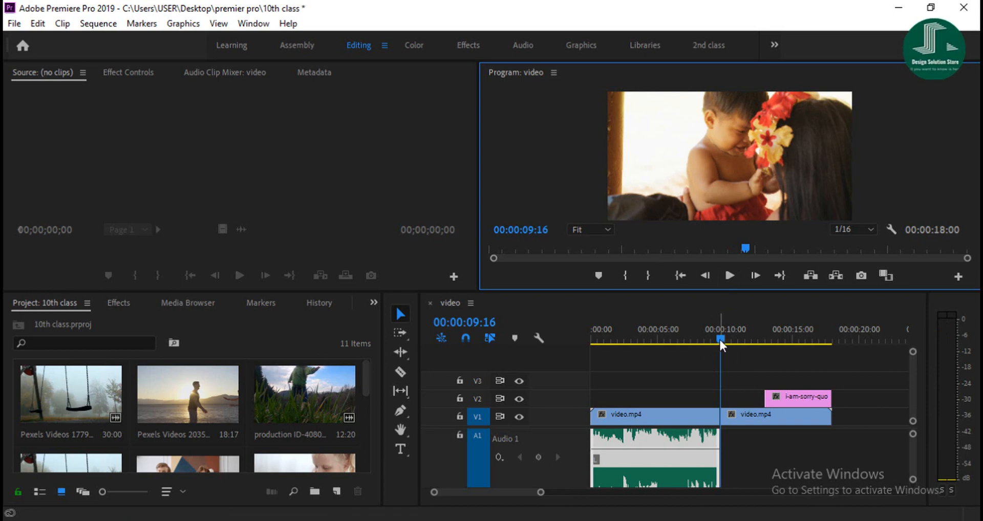
left_click_drag(719, 339, 693, 339)
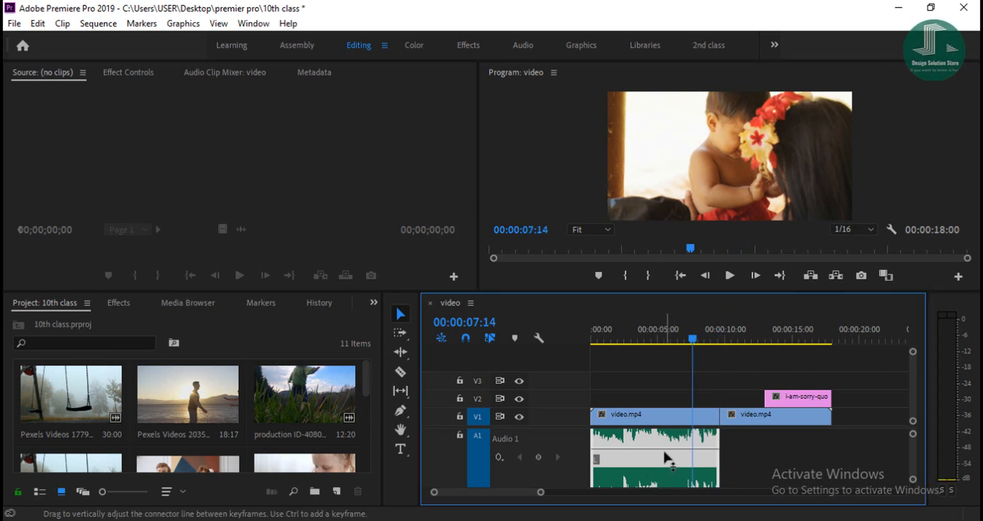
- Lower the audio clip's volume line, play the section to check it, and return the playhead to 00:00:06:03
left_click_drag(659, 453, 666, 486)
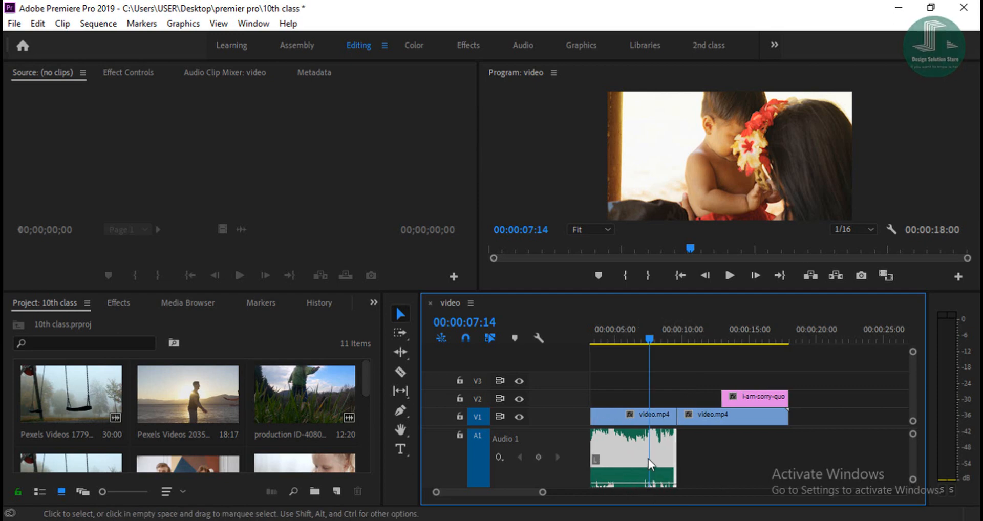
left_click_drag(915, 453, 914, 455)
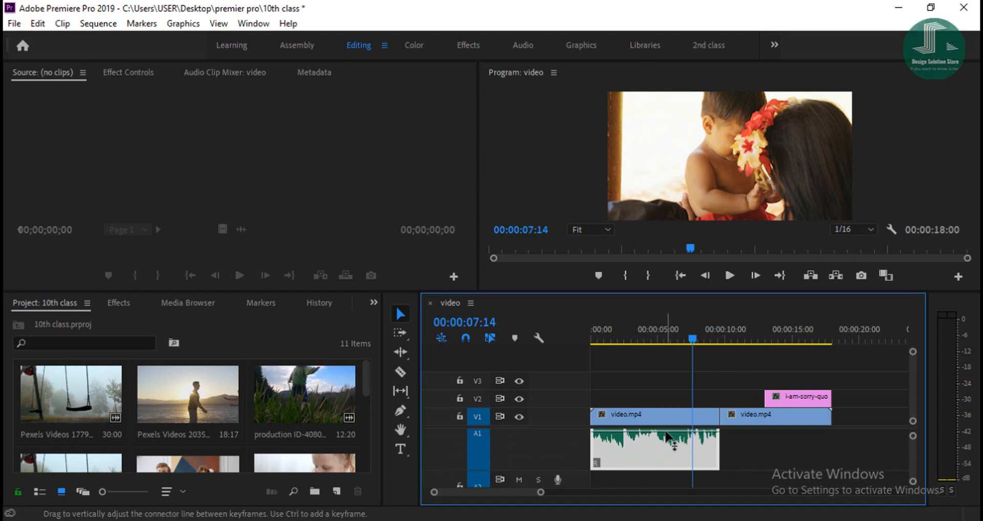
left_click_drag(664, 432, 665, 439)
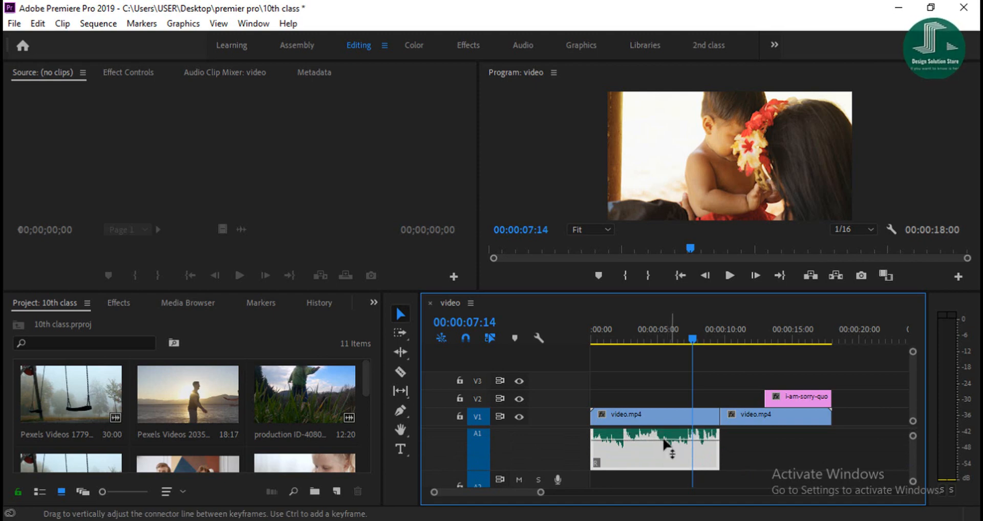
left_click(730, 275)
left_click_drag(709, 344, 673, 342)
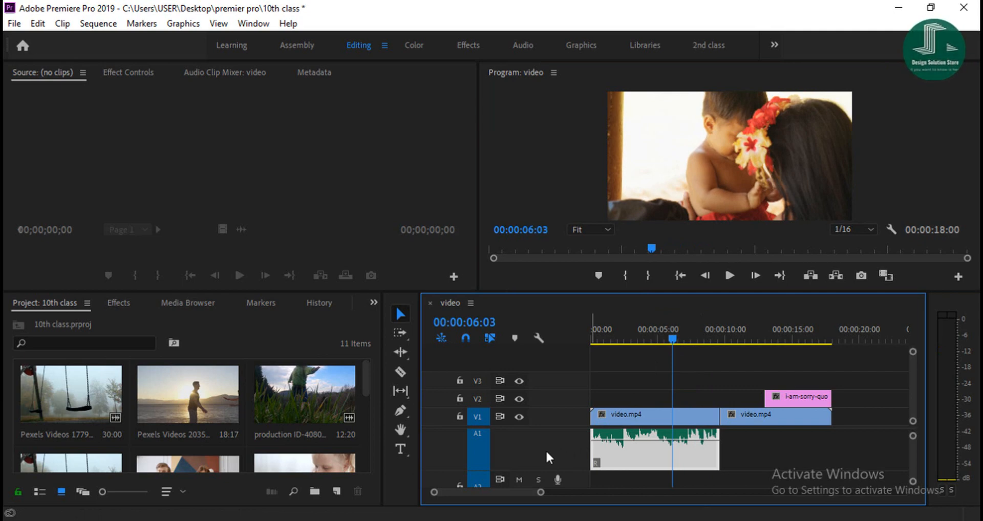
- Reduce the height of the A1 audio track in the timeline
scroll(546, 451, "up", 3)
scroll(548, 452, "down", 2)
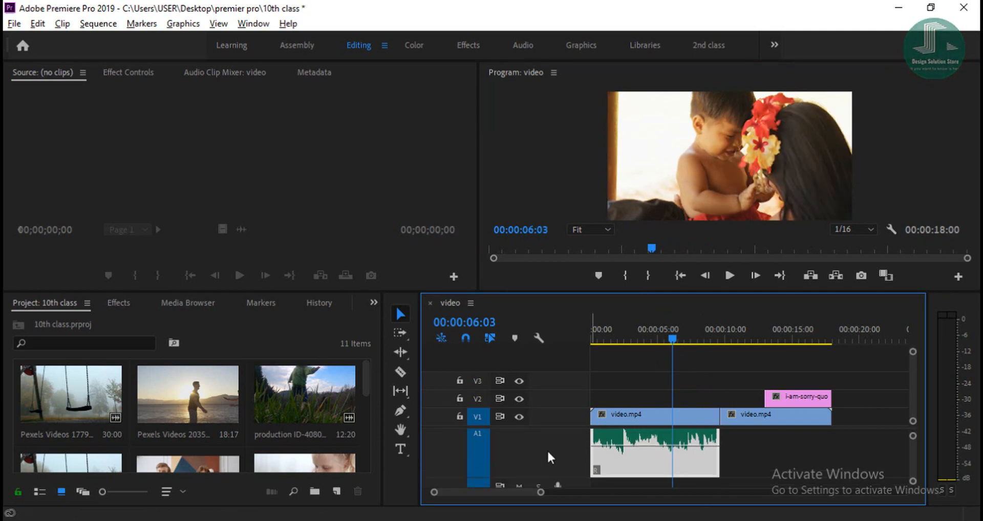
scroll(549, 457, "down", 3)
key("alt")
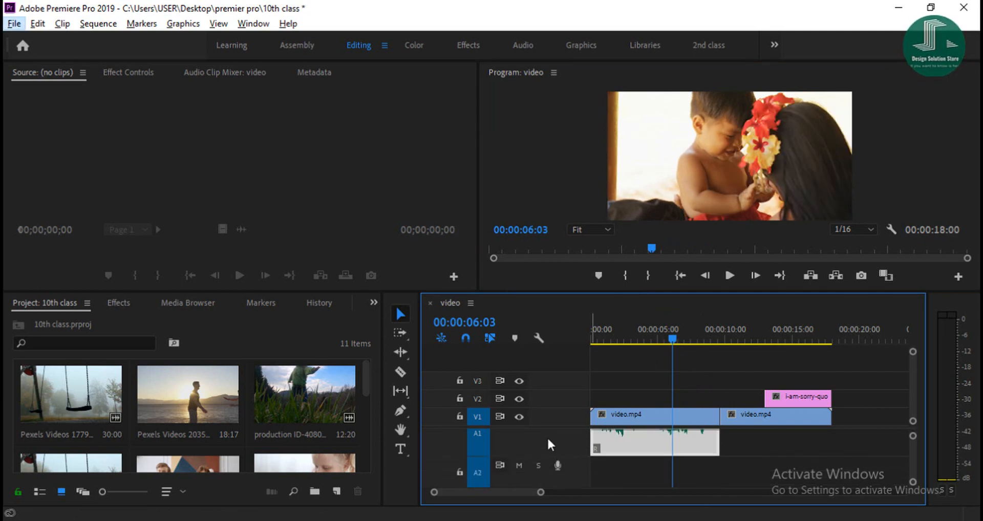
- Adjust the heights of the A1 and A2 audio tracks, leaving A1 tall enough to show its clip
left_click(558, 426)
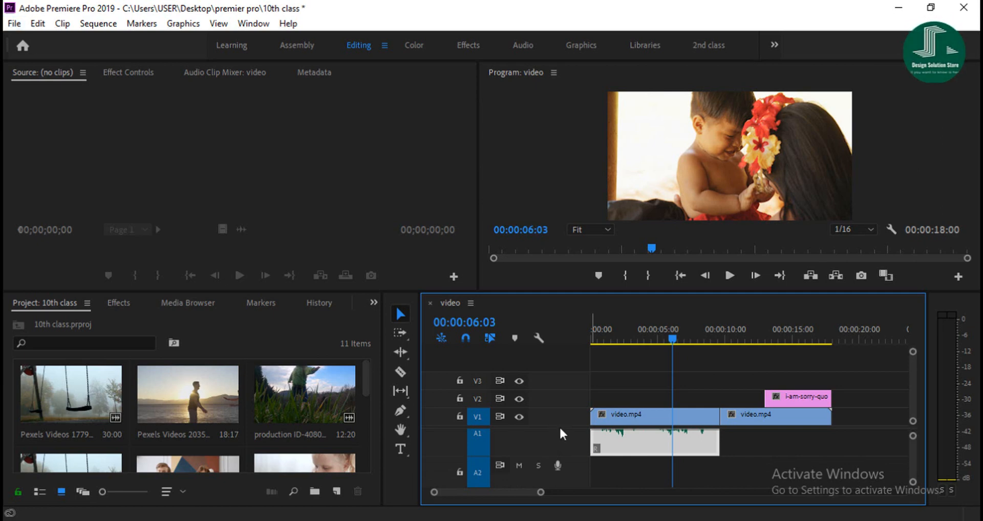
key("alt")
key("alt")
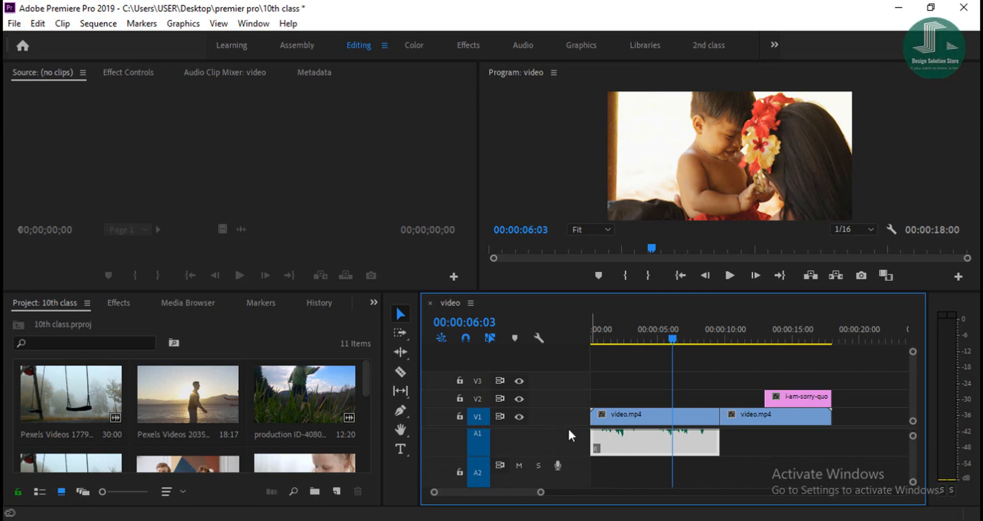
double_click(541, 451)
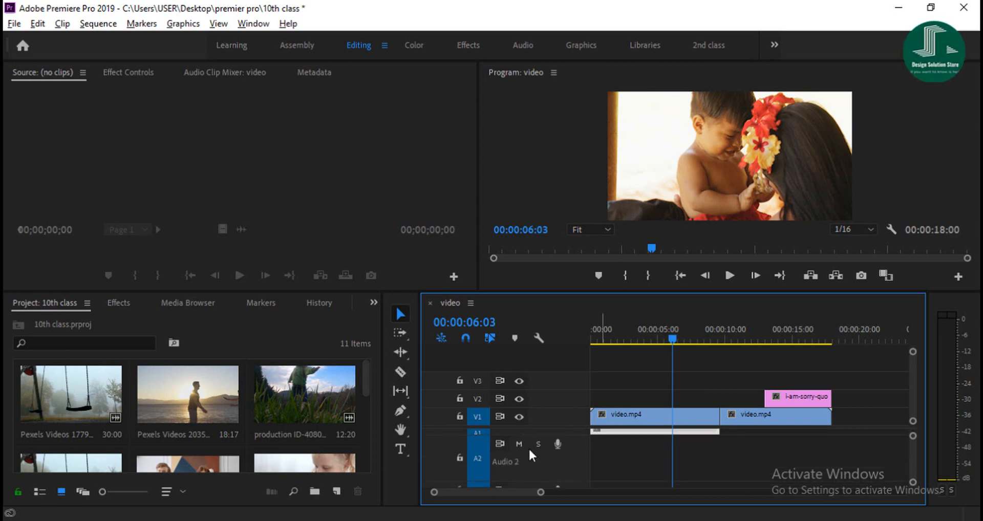
double_click(532, 455)
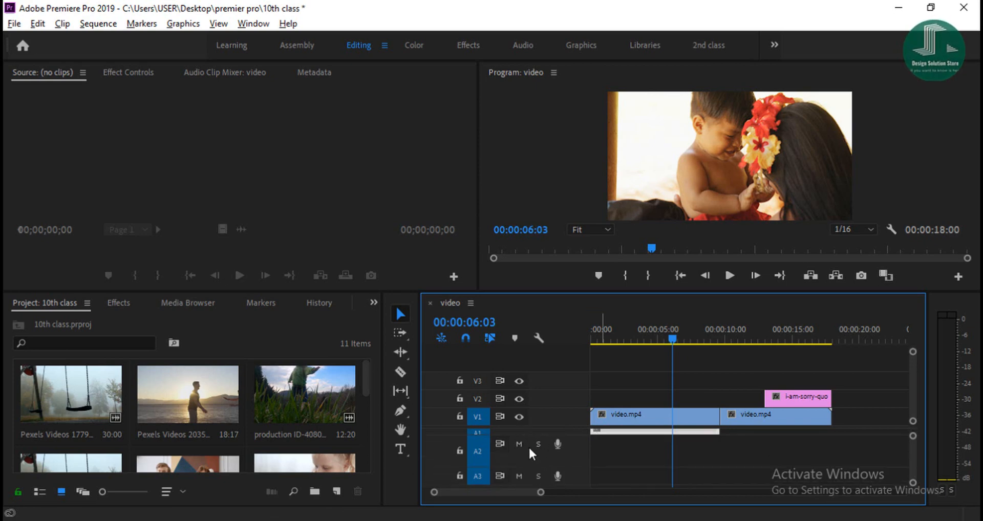
double_click(553, 434)
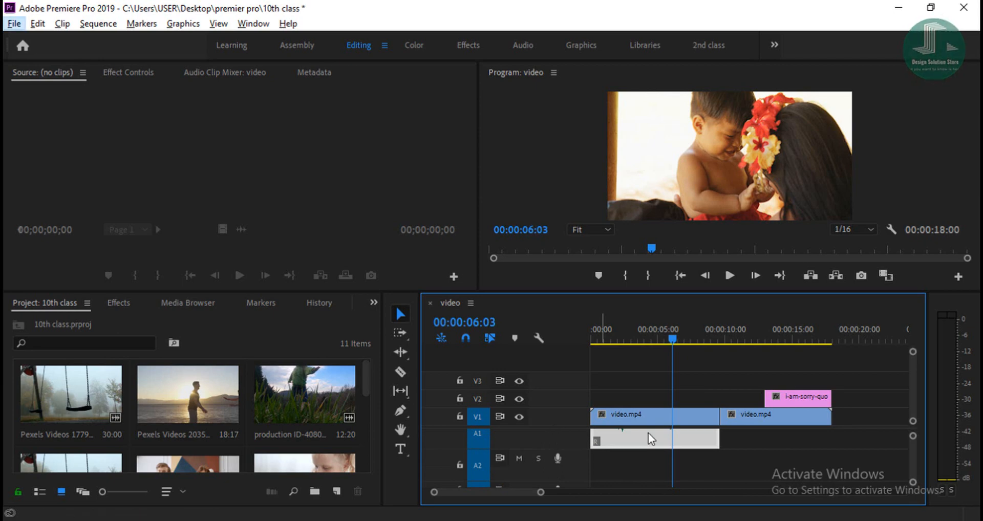
- Move the playhead to 00:00:00:00 and raise the audio clip's Volume level to 2.1 dB in Effect Controls
left_click_drag(674, 349, 593, 351)
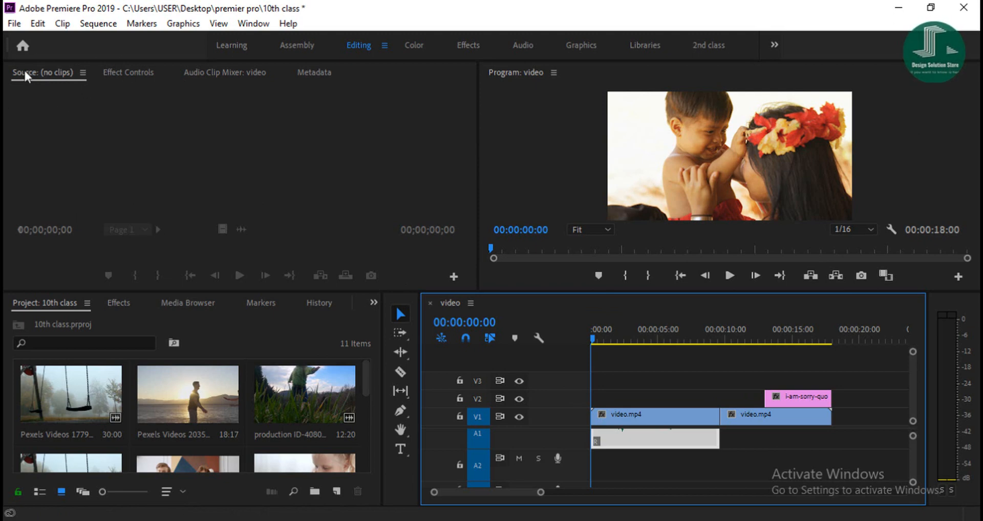
left_click(128, 72)
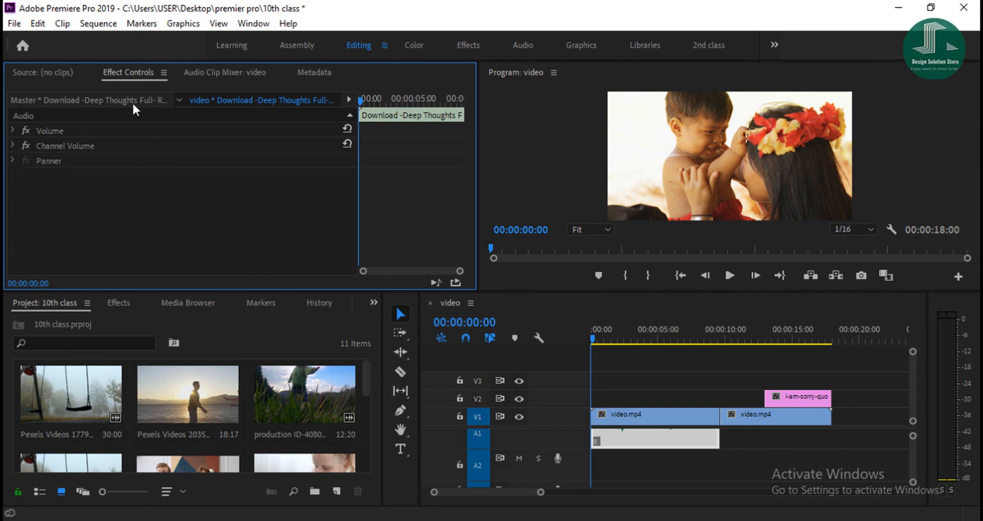
left_click(12, 131)
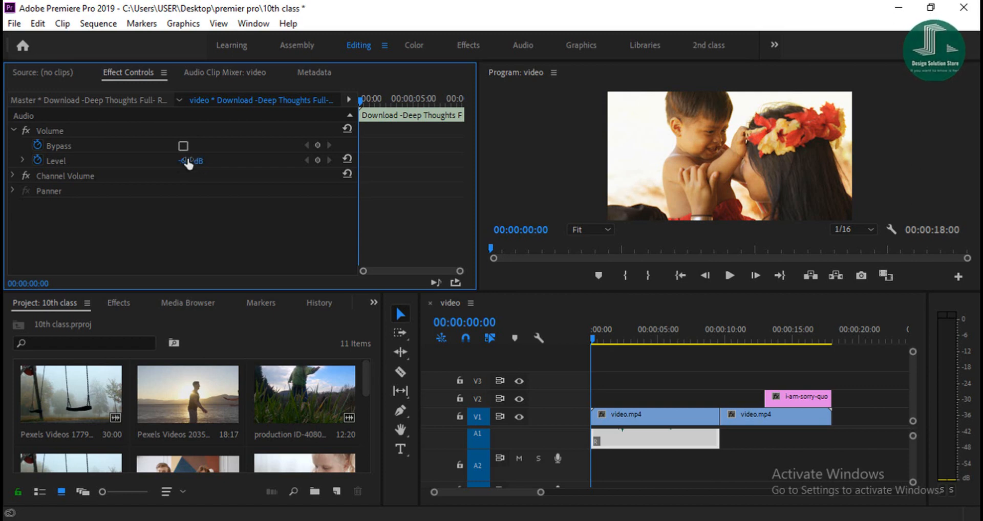
mouse_move(190, 160)
left_mouse_down()
mouse_move(224, 161)
mouse_move(154, 161)
mouse_move(205, 161)
mouse_move(195, 162)
left_mouse_up()
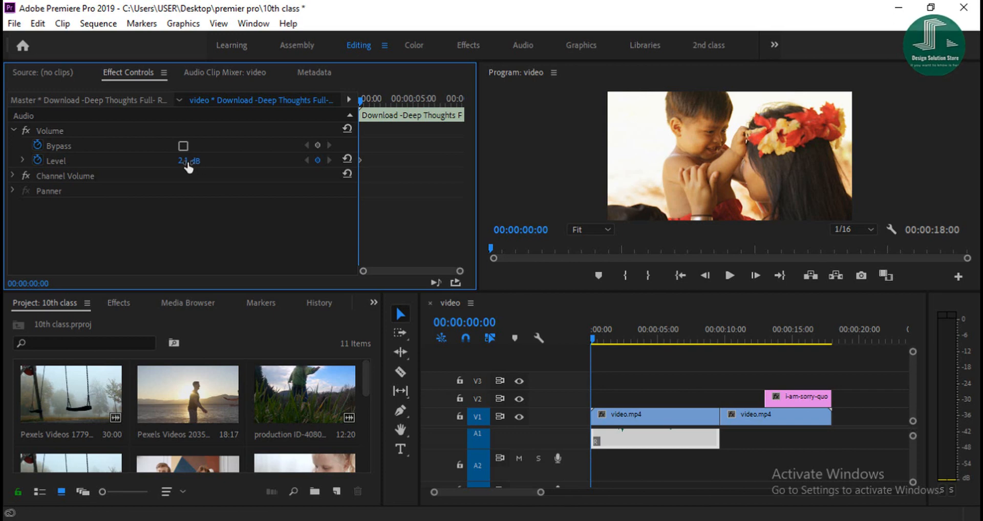
- Lower the audio clip's Volume level to -2.0 dB, view its level slider, and collapse the Volume settings
mouse_move(185, 164)
left_mouse_down()
mouse_move(211, 163)
mouse_move(174, 164)
left_mouse_up()
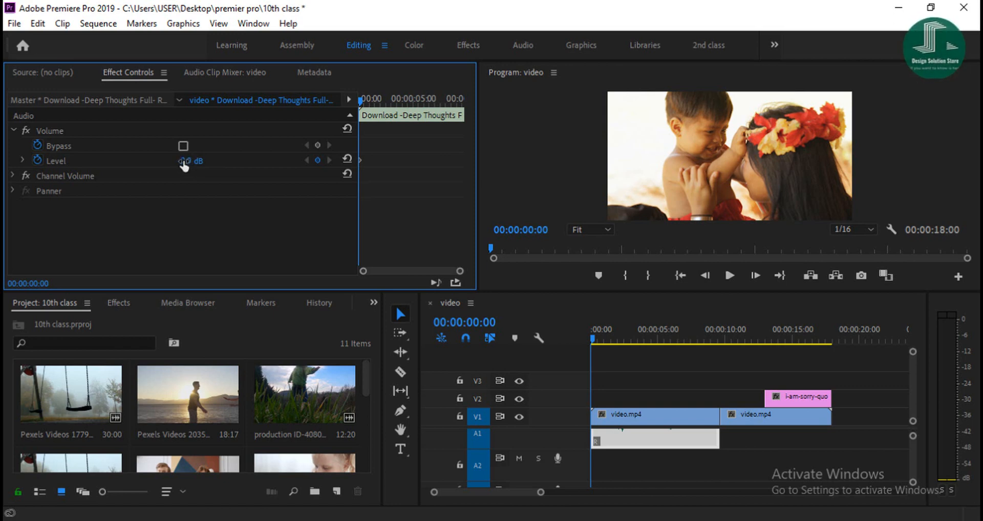
left_click(23, 157)
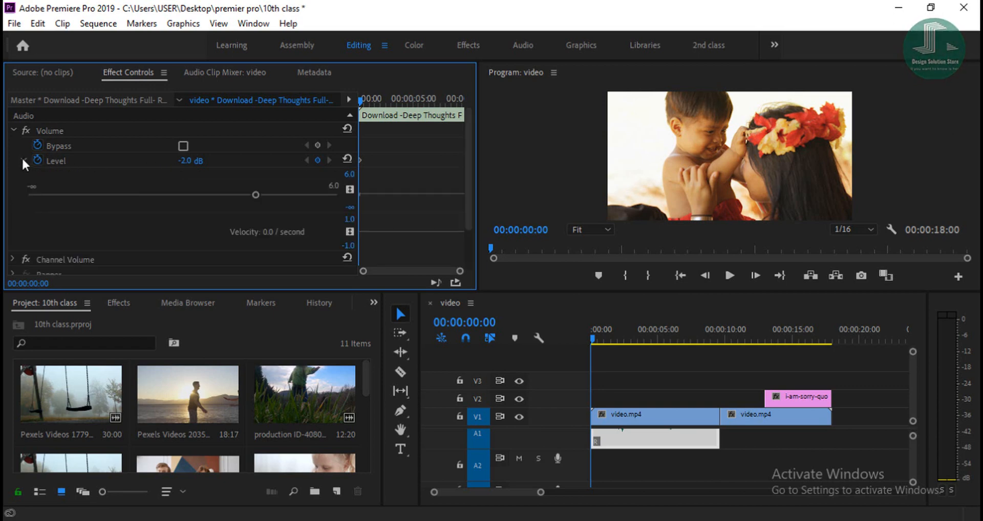
left_click(21, 157)
left_click(13, 129)
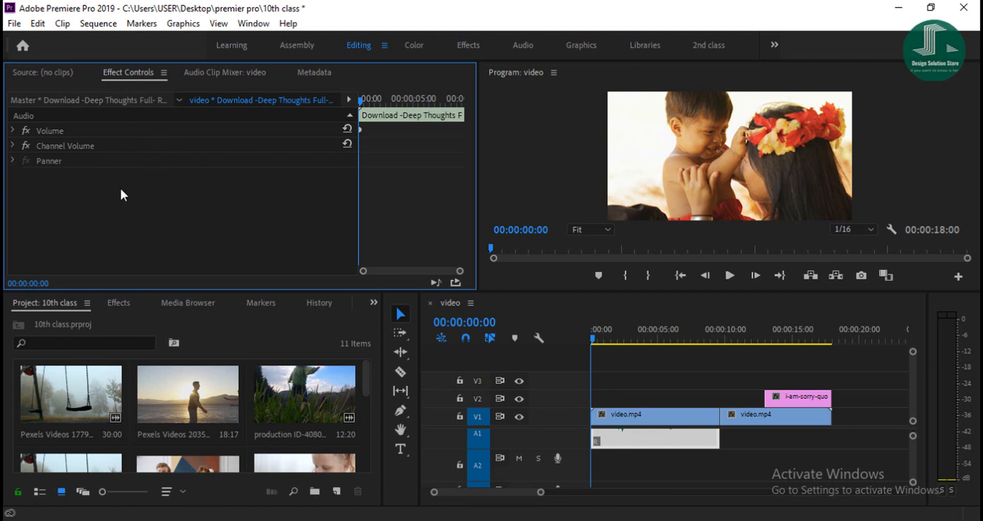
- Switch between the Source monitor and Effect Controls, ending with Effect Controls displayed
left_click(29, 73)
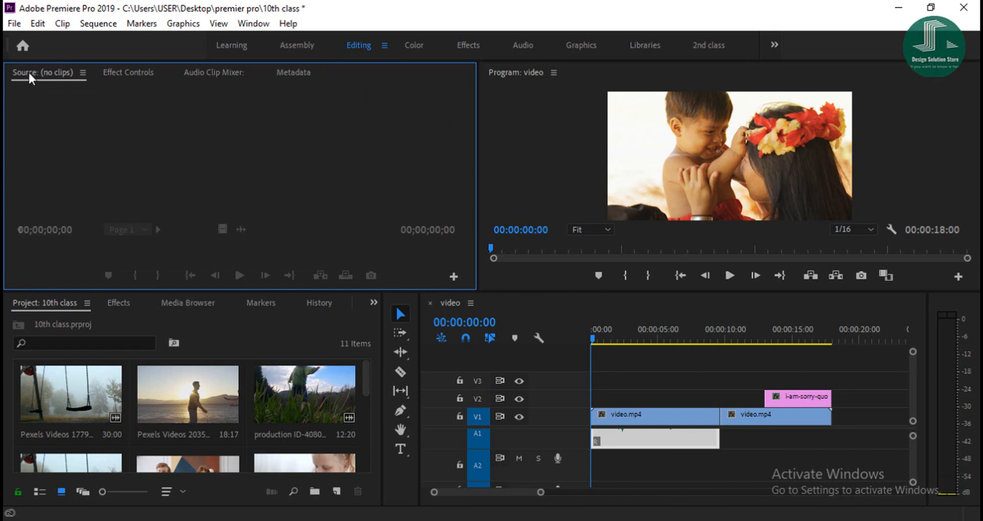
left_click(123, 72)
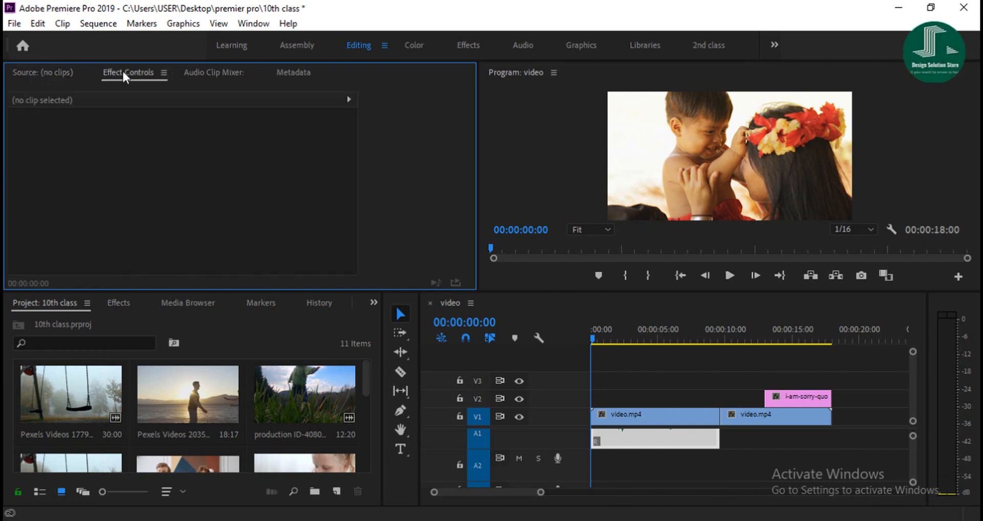
left_click(61, 72)
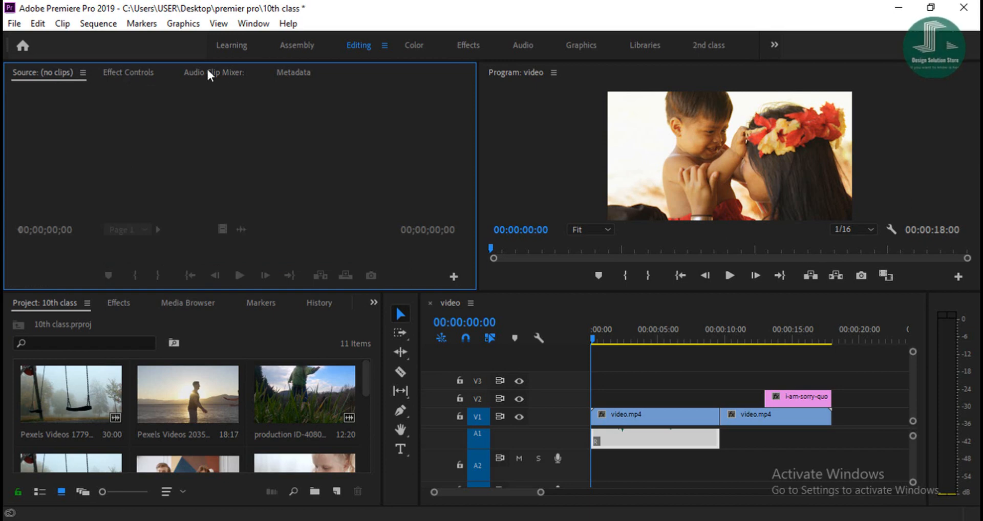
left_click(250, 23)
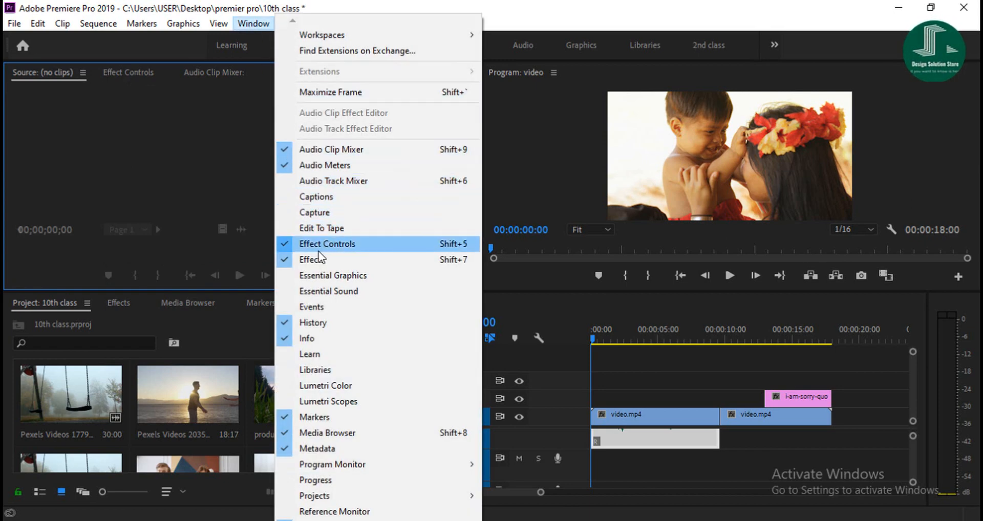
left_click(284, 244)
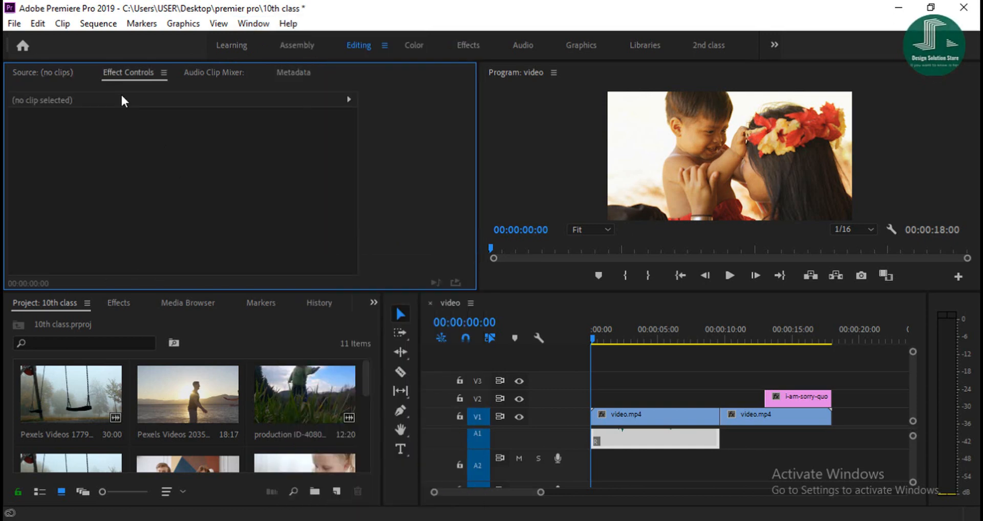
- Find Effect Controls among the workspace's available panels, display it, and return to the Source monitor
left_click(256, 24)
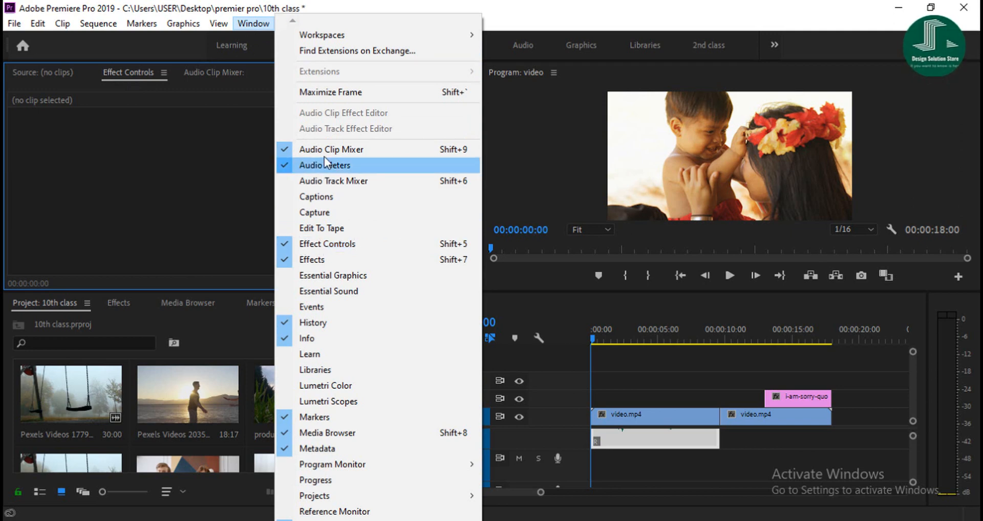
left_click(257, 22)
left_click(254, 24)
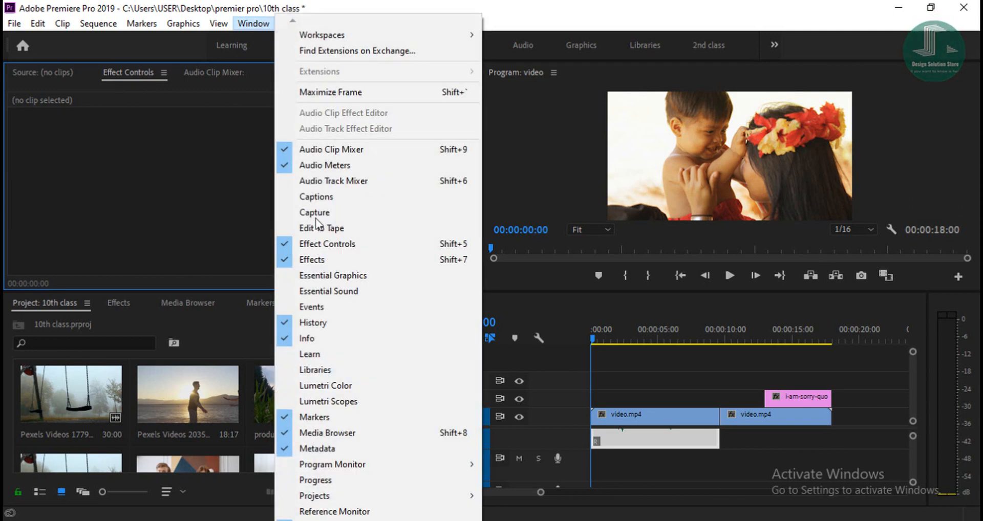
left_click(345, 245)
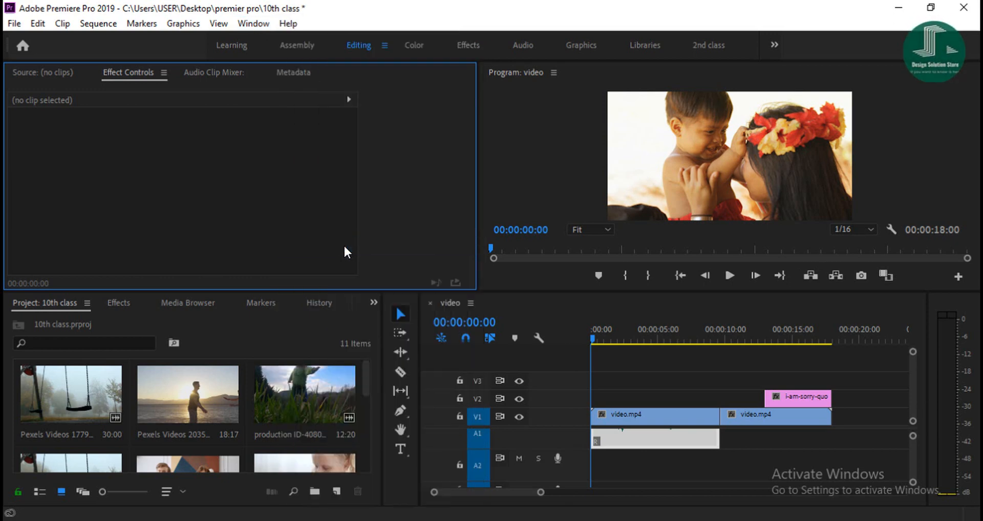
left_click(27, 72)
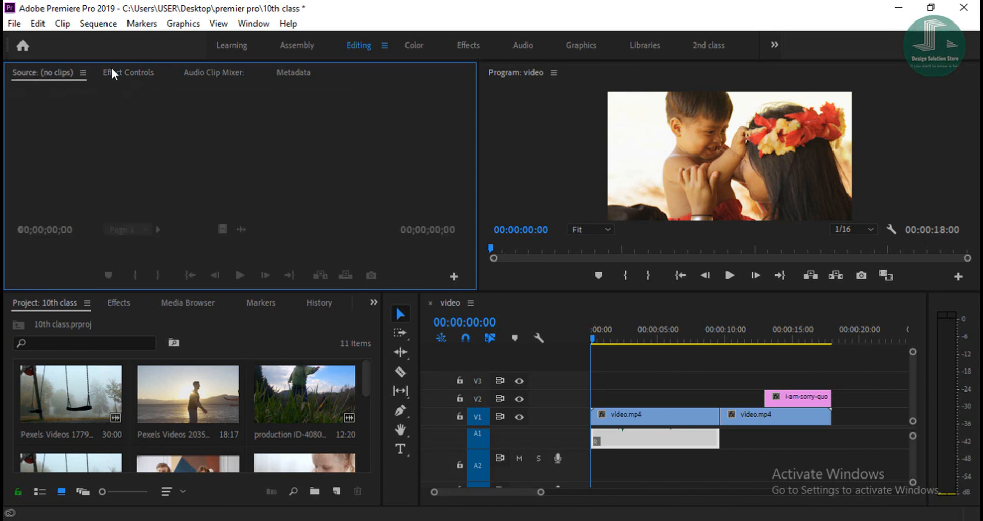
left_click(124, 73)
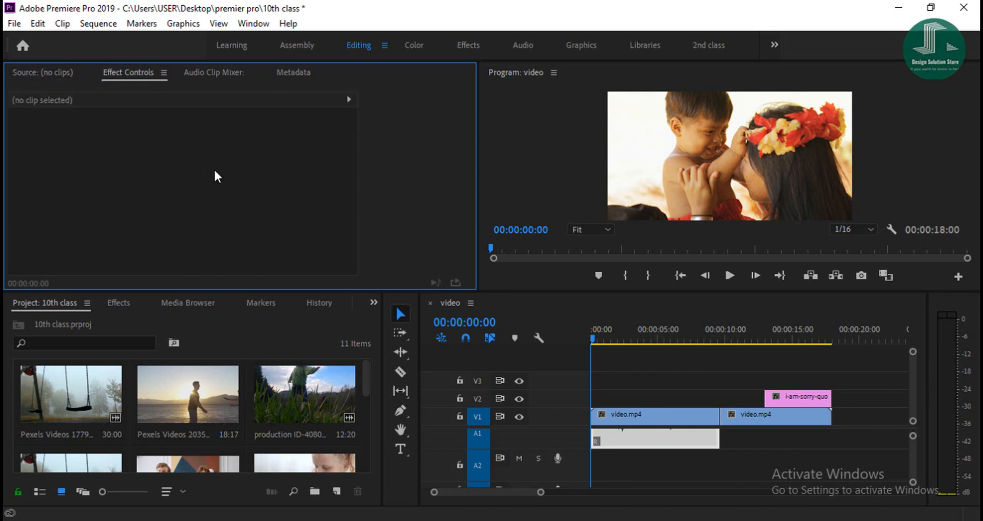
left_click(45, 72)
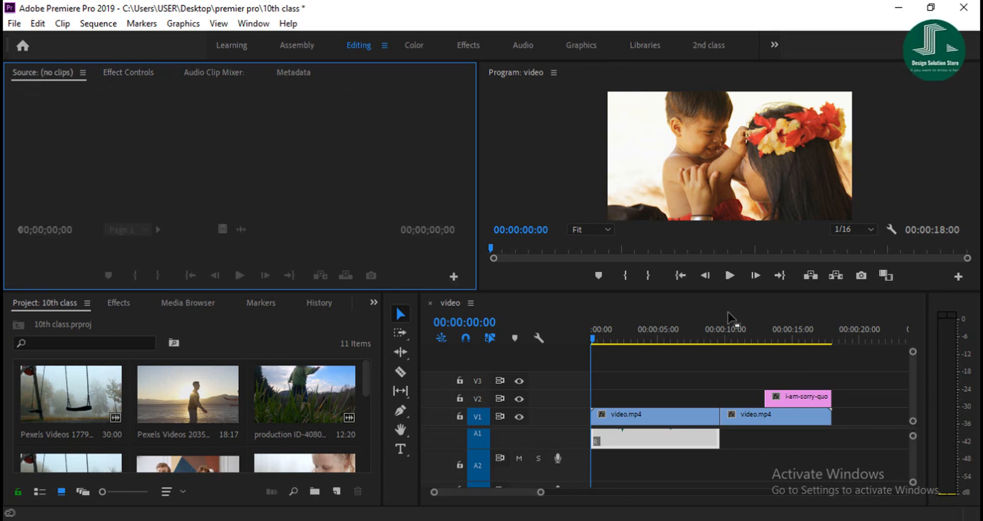